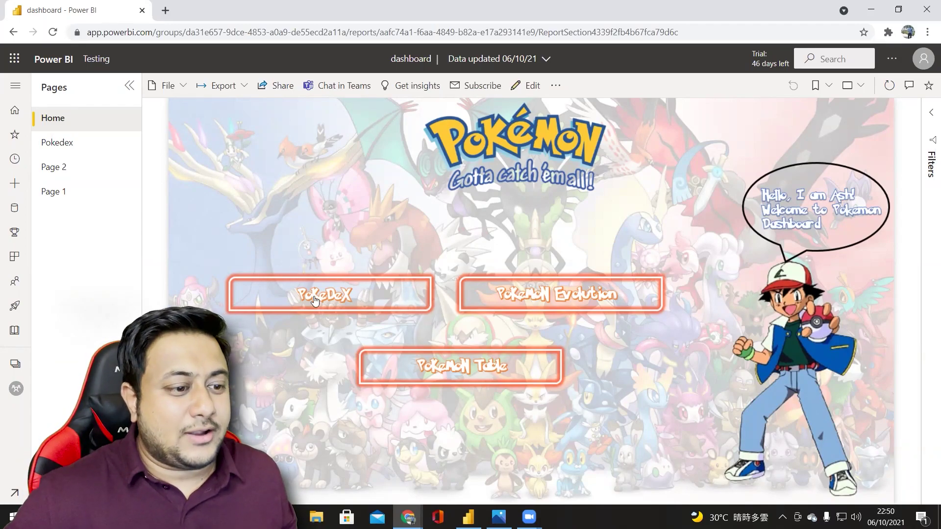
# Switch to Power BI Desktop, view the Pokemon Table page through its home page link, and return home to open the PokeDeX page.
pyautogui.click(468, 517)
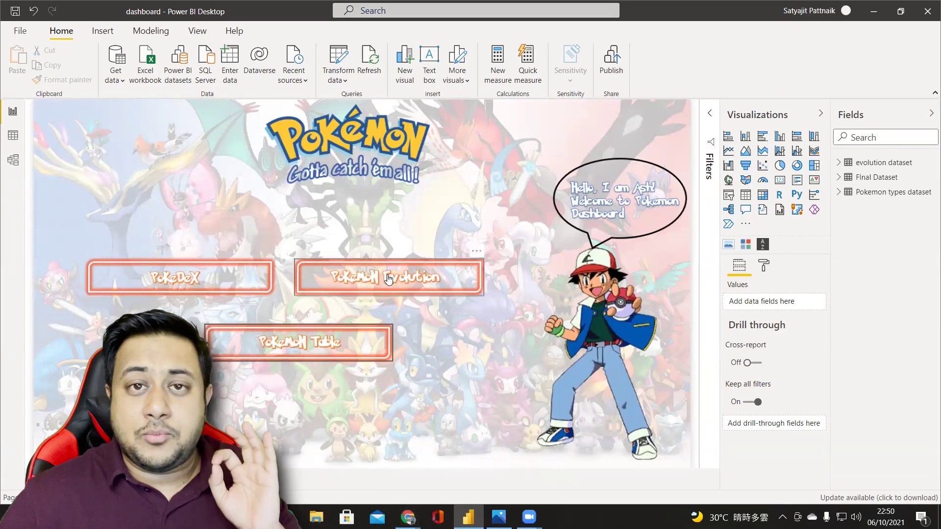
pyautogui.keyDown('ctrl'); pyautogui.click(342, 351); pyautogui.keyUp('ctrl')
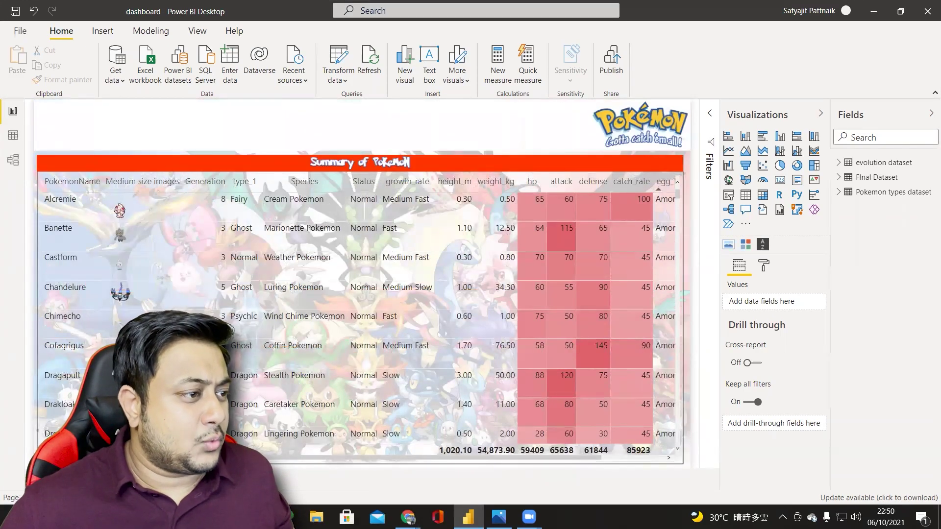
pyautogui.keyDown('ctrl'); pyautogui.click(206, 297); pyautogui.keyUp('ctrl')
pyautogui.keyDown('ctrl'); pyautogui.click(206, 297); pyautogui.keyUp('ctrl')
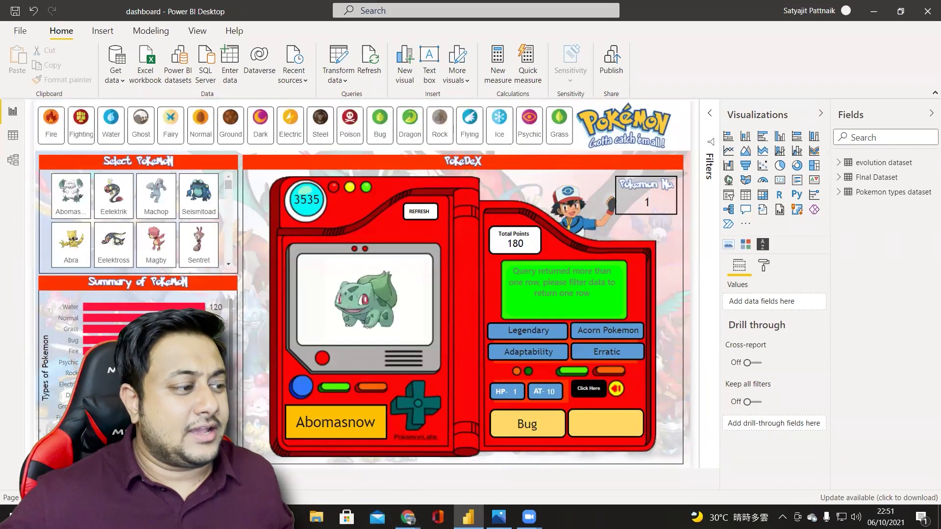
pyautogui.keyDown('ctrl'); pyautogui.click(274, 273); pyautogui.keyUp('ctrl')
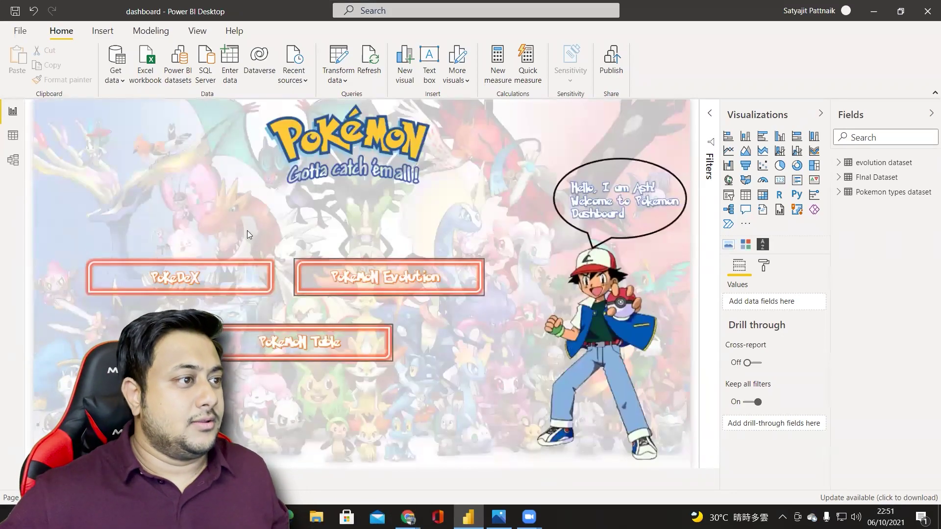
pyautogui.keyDown('ctrl'); pyautogui.click(264, 267); pyautogui.keyUp('ctrl')
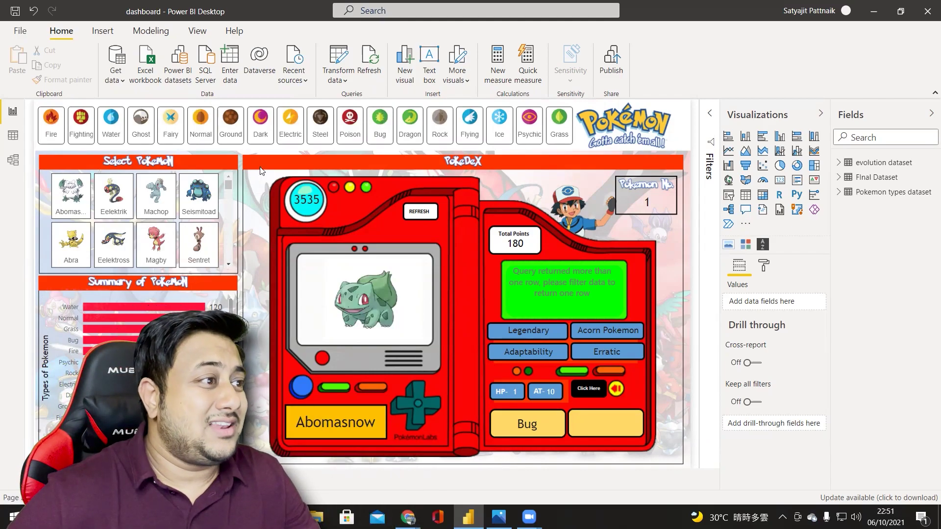
# Filter the PokeDeX page to the Dark and Electric types and select Pikachu from the Pokemon selector.
pyautogui.click(294, 149)
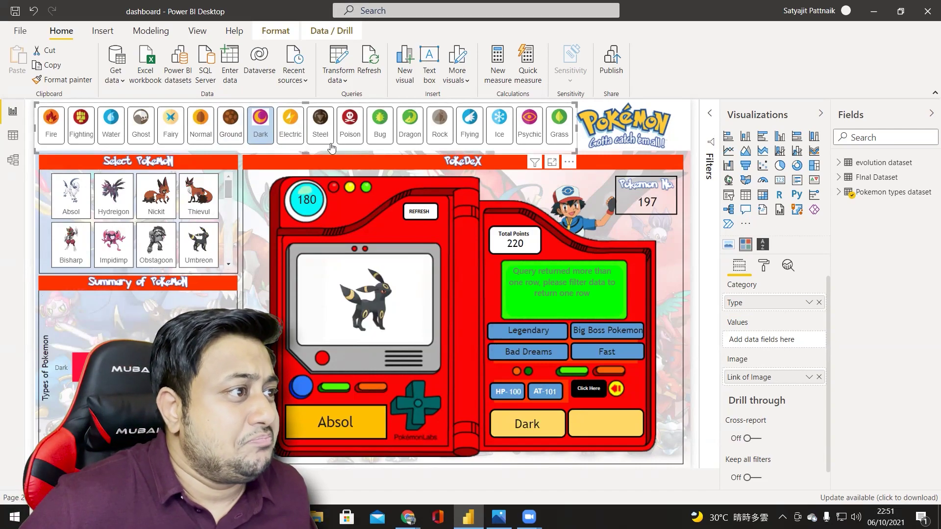
pyautogui.keyDown('ctrl'); pyautogui.click(288, 129); pyautogui.keyUp('ctrl')
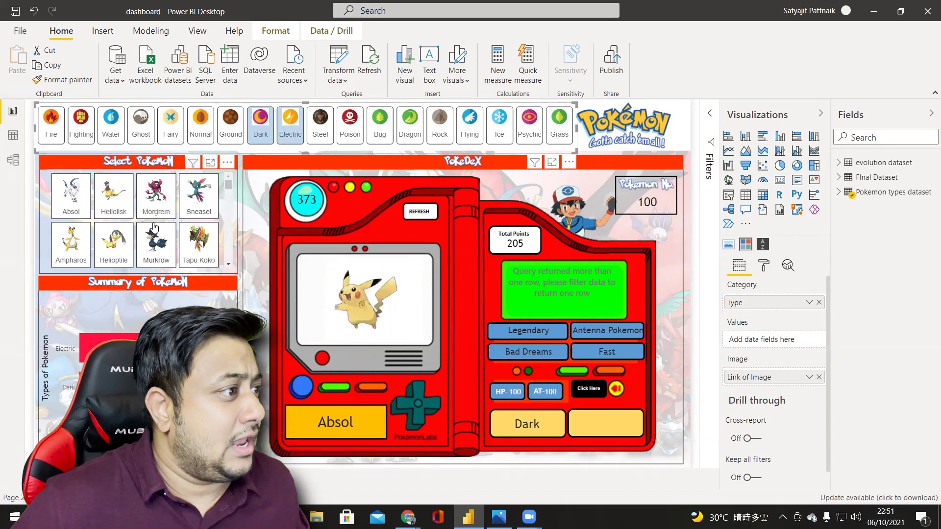
pyautogui.moveTo(229, 183); pyautogui.dragTo(230, 205)
pyautogui.scroll(-3, 161, 214)
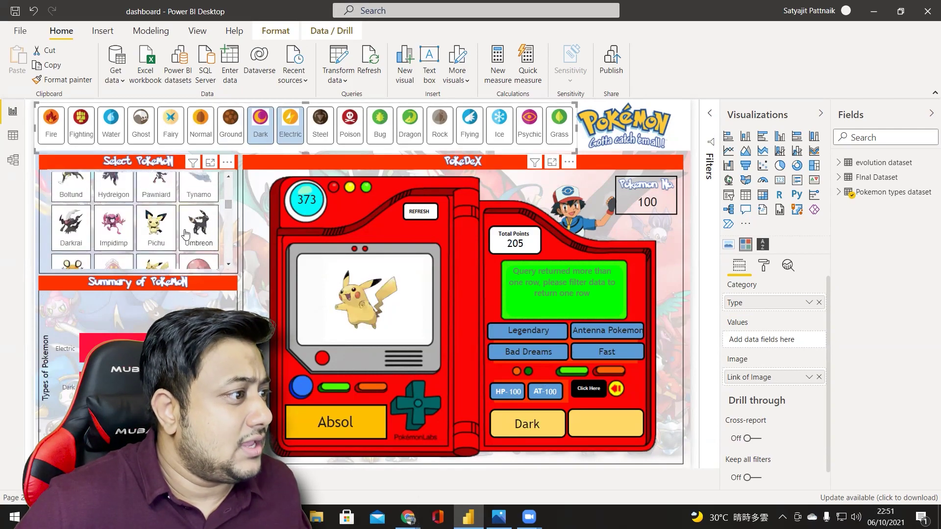
pyautogui.click(162, 214)
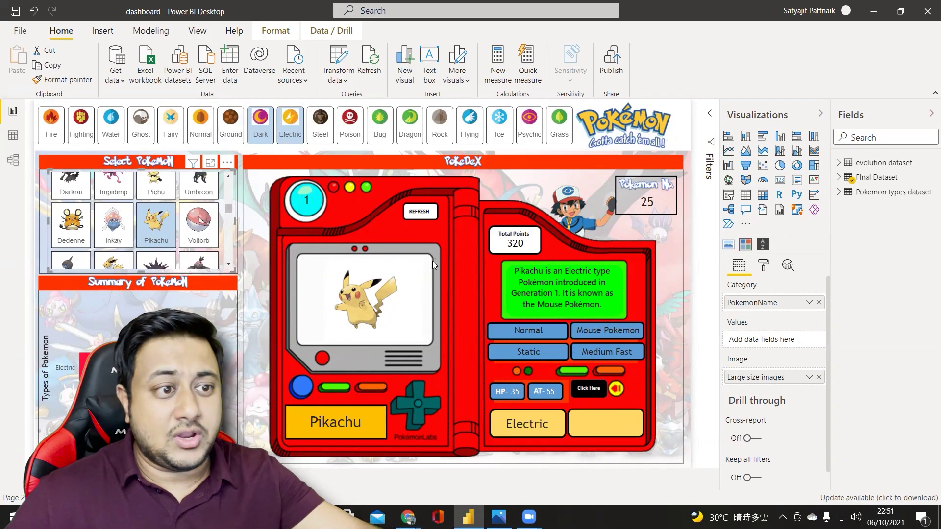
# Open Pikachu's Pokémon Database page through the Pokedex link, review its Pokédex data, and return to Power BI Desktop.
pyautogui.keyDown('ctrl'); pyautogui.click(587, 390); pyautogui.keyUp('ctrl')
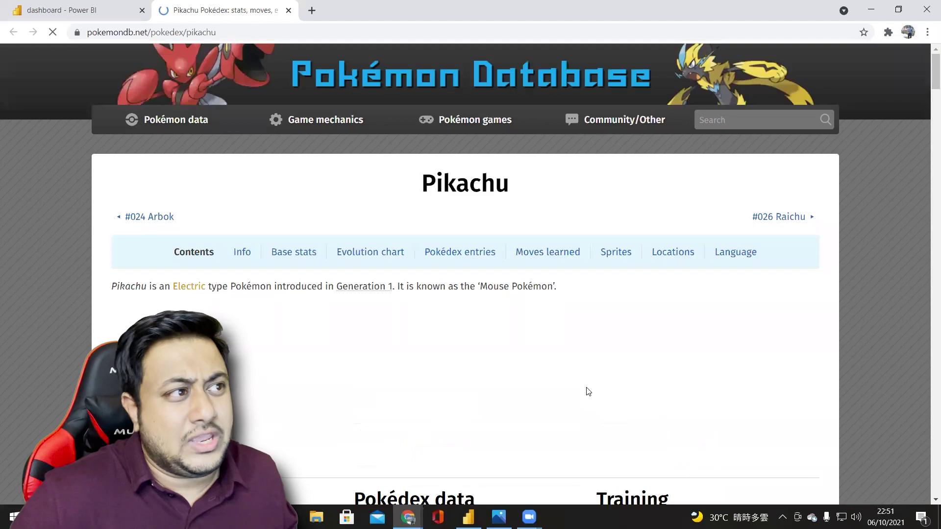
pyautogui.scroll(-3, 403, 316)
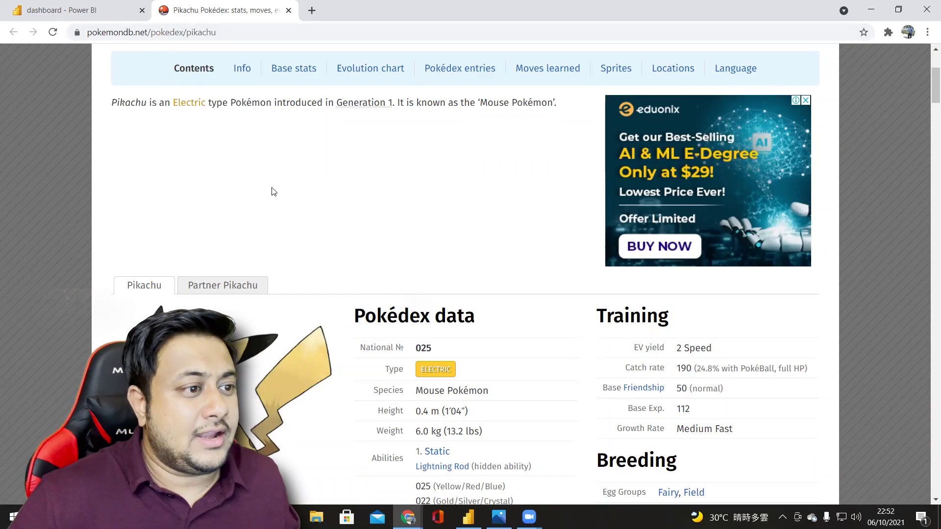
pyautogui.scroll(-4, 294, 192)
pyautogui.scroll(2, 372, 195)
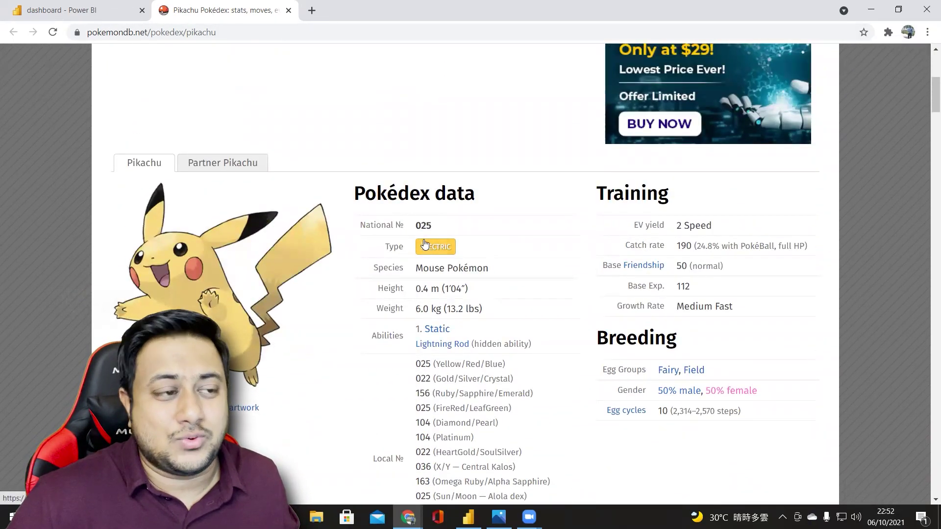
pyautogui.hotkey('ctrl', '1')
pyautogui.hotkey('alt', 'Tab')
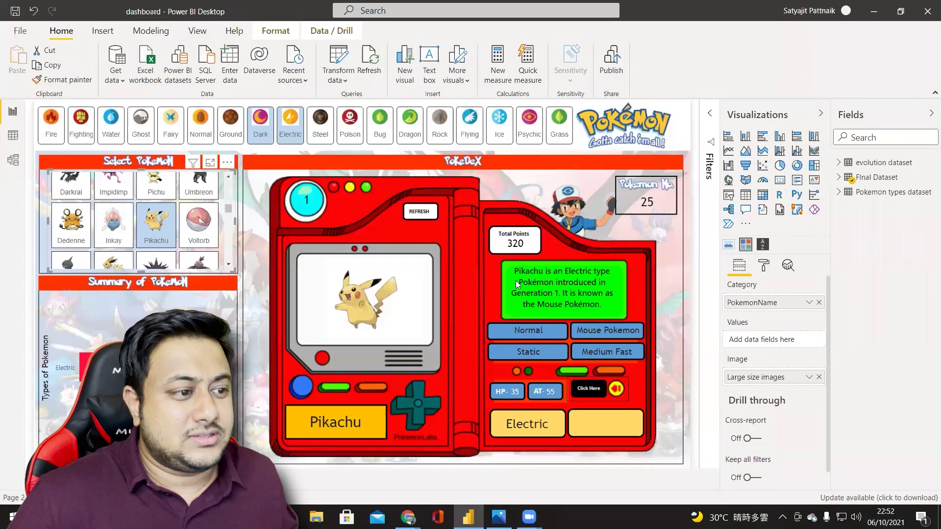
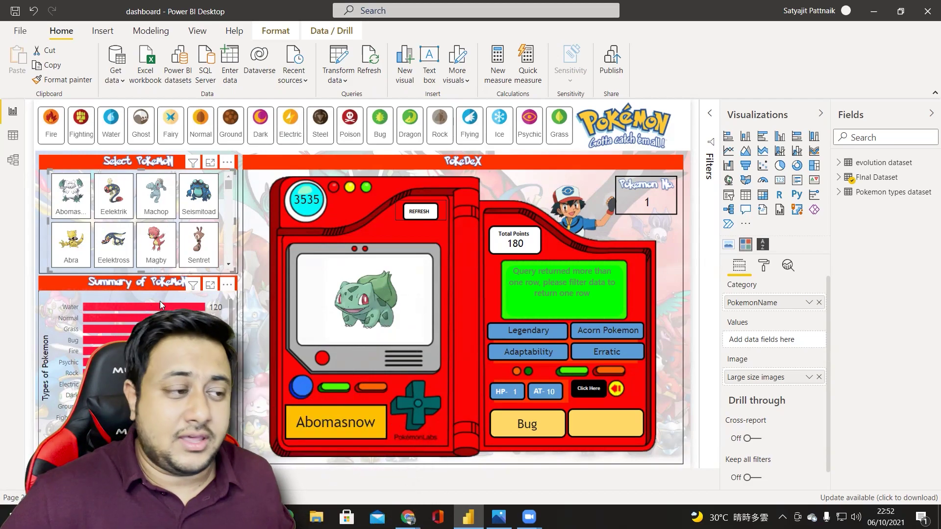
# Check the Water bar's details in the Pokemon summary chart, then go through the home page to the Pokemon Evolution page.
pyautogui.moveTo(167, 304)
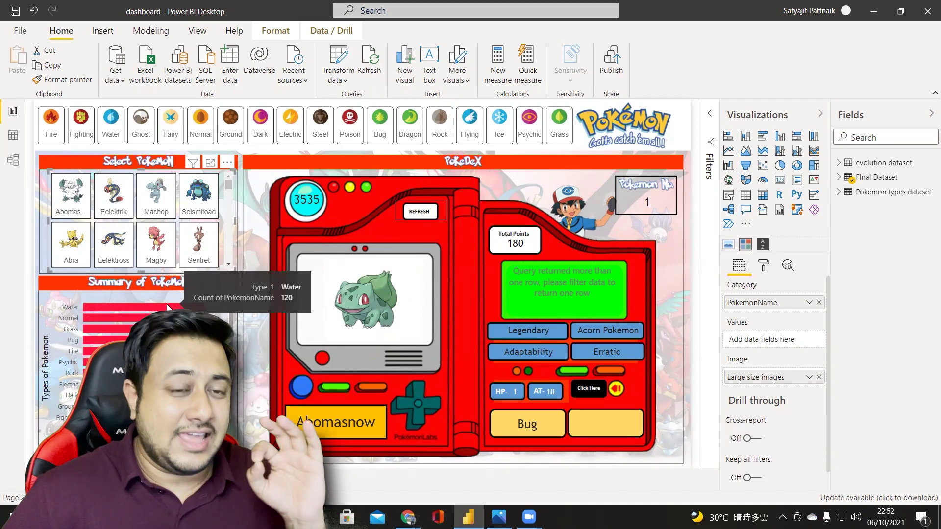
pyautogui.keyDown('ctrl'); pyautogui.click(282, 394); pyautogui.keyUp('ctrl')
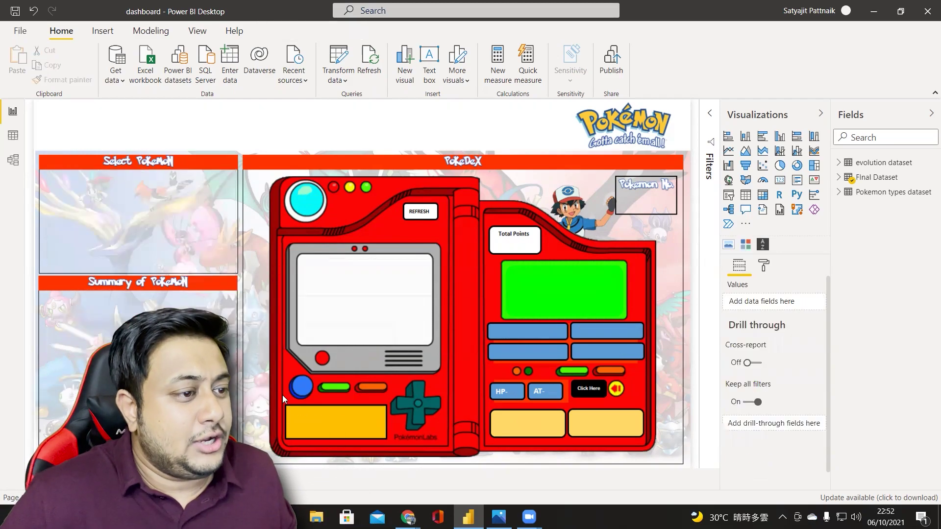
pyautogui.keyDown('ctrl'); pyautogui.click(394, 278); pyautogui.keyUp('ctrl')
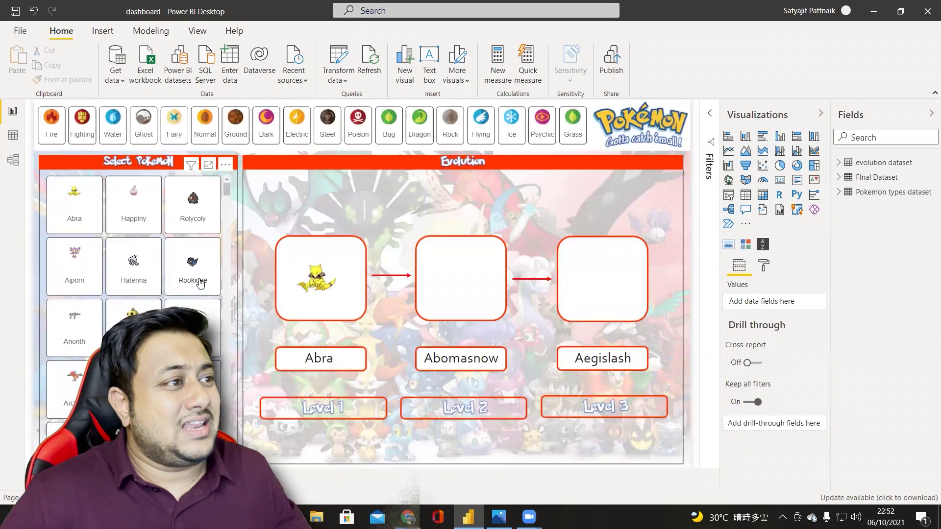
# Filter the Evolution page to the Electric type, select Pichu, and inspect its three-level evolution chain.
pyautogui.click(297, 132)
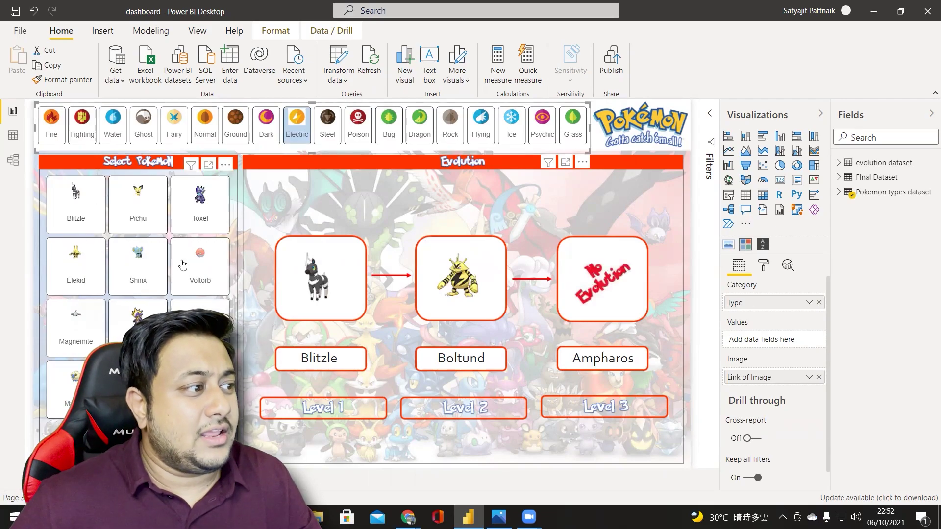
pyautogui.click(139, 217)
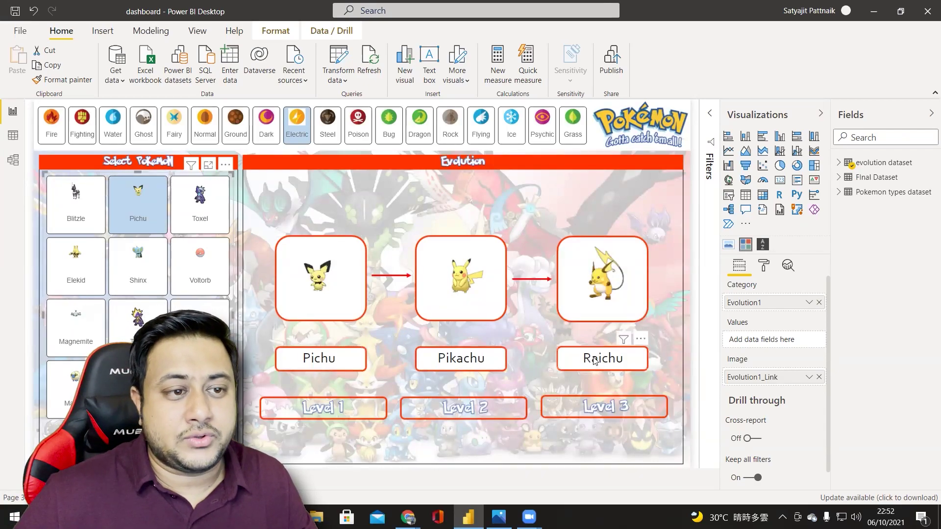
pyautogui.click(461, 281)
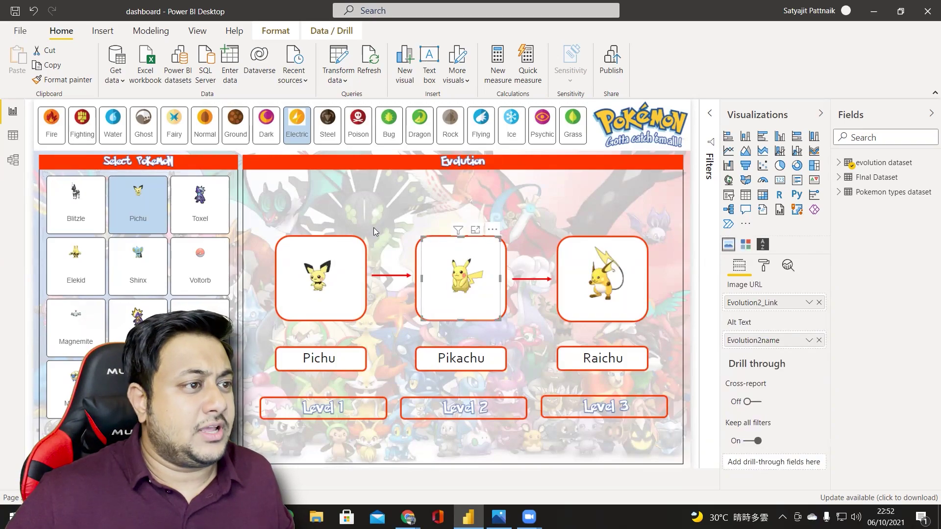
pyautogui.click(304, 164)
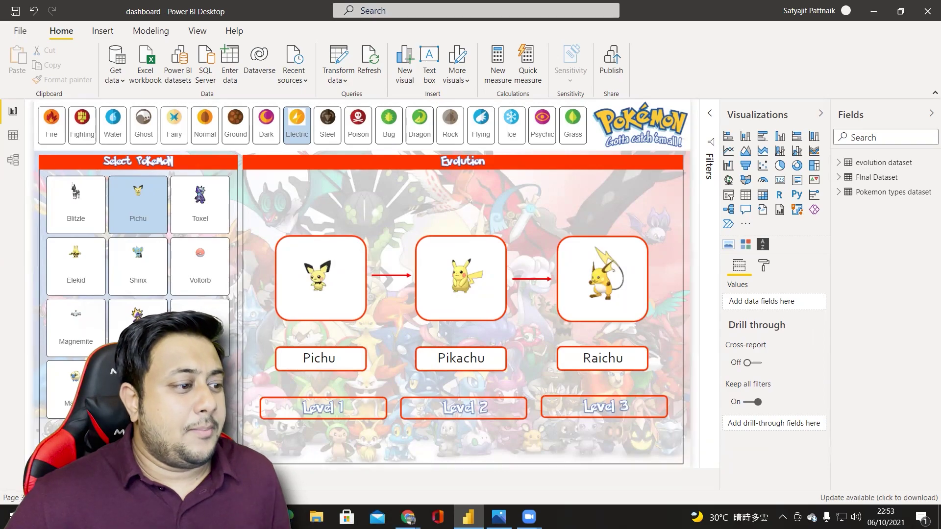
# Return to the home page and open the Pokemon Table page to view the summary of all Pokemon.
pyautogui.hotkey('ctrl', 'pagedown')
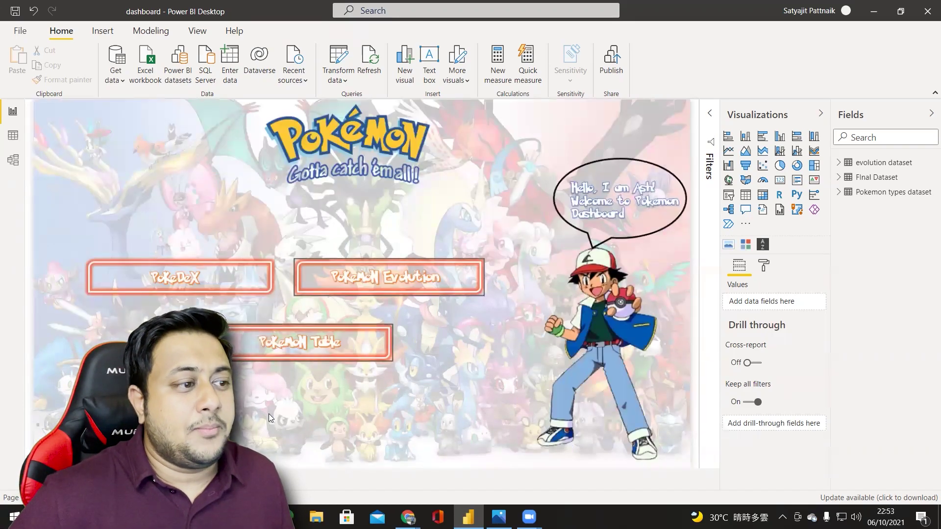
pyautogui.keyDown('ctrl'); pyautogui.click(297, 344); pyautogui.keyUp('ctrl')
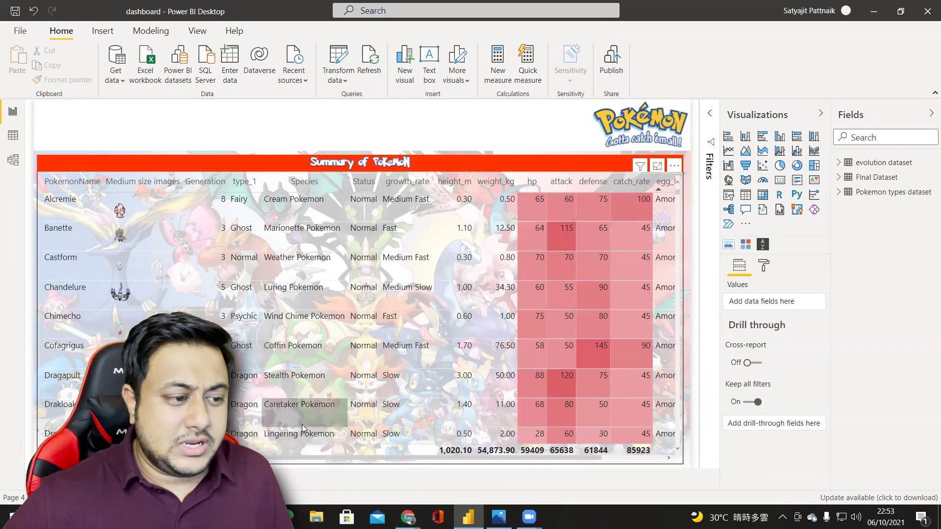
# Switch to the published dashboard in Chrome and display it in full screen.
pyautogui.moveTo(409, 515)
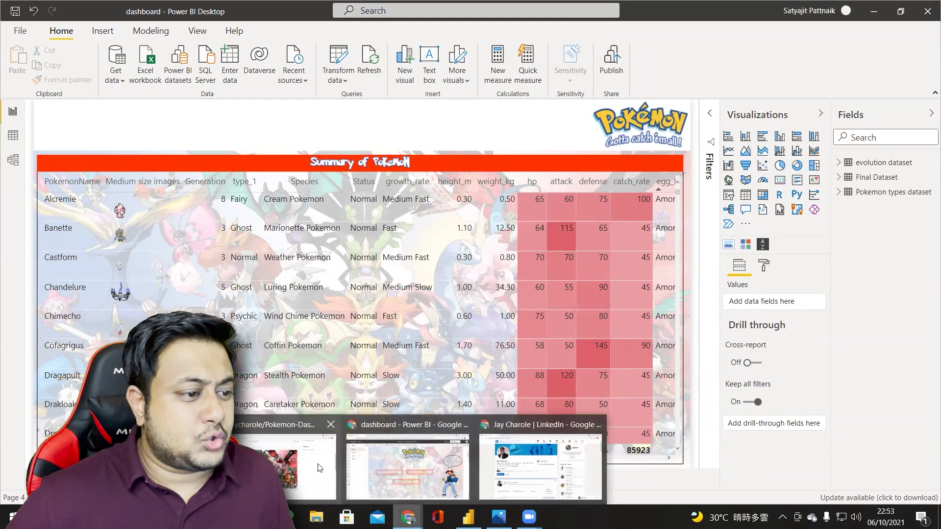
pyautogui.click(379, 442)
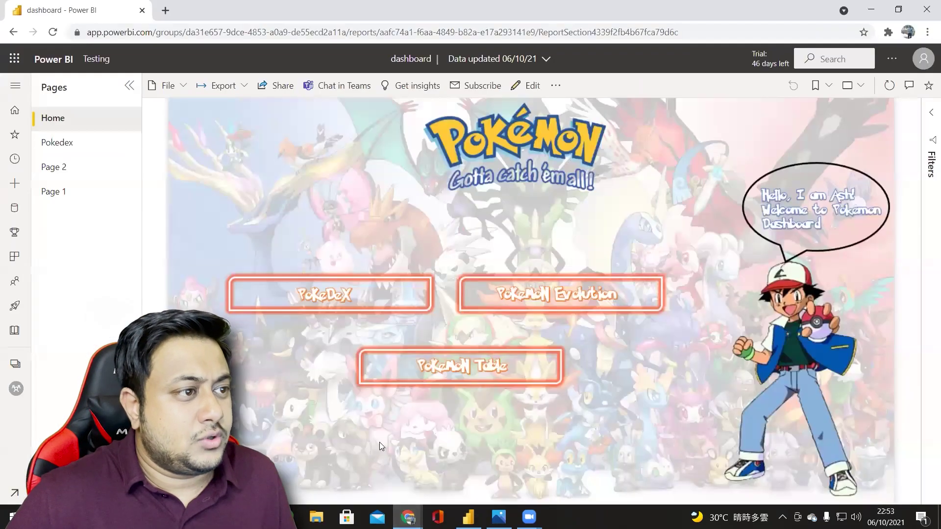
pyautogui.click(855, 87)
pyautogui.click(823, 117)
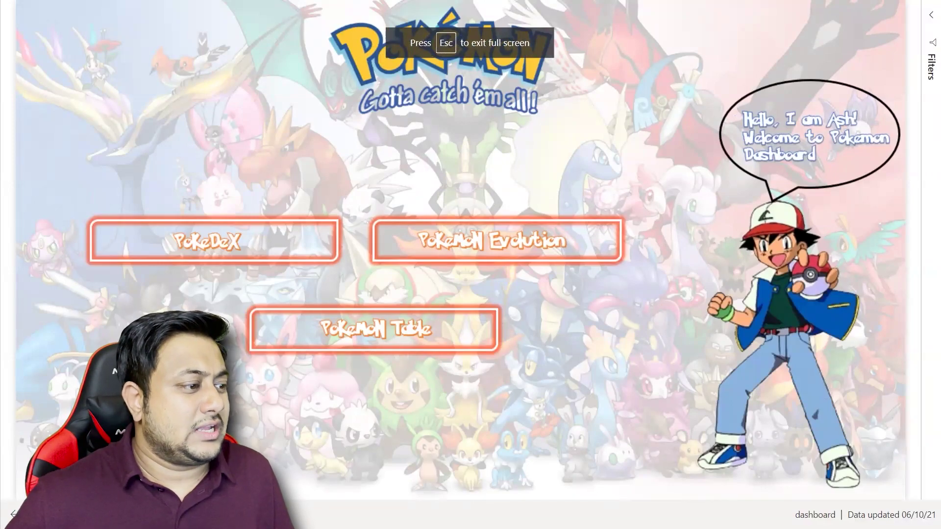
# Open the PokeDeX page of the published dashboard and select Abra to view its details.
pyautogui.click(260, 240)
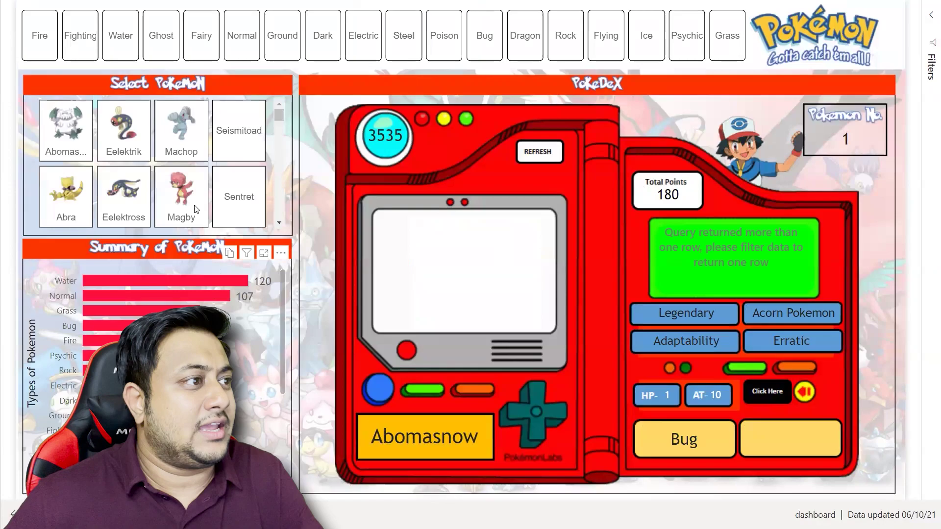
pyautogui.click(65, 196)
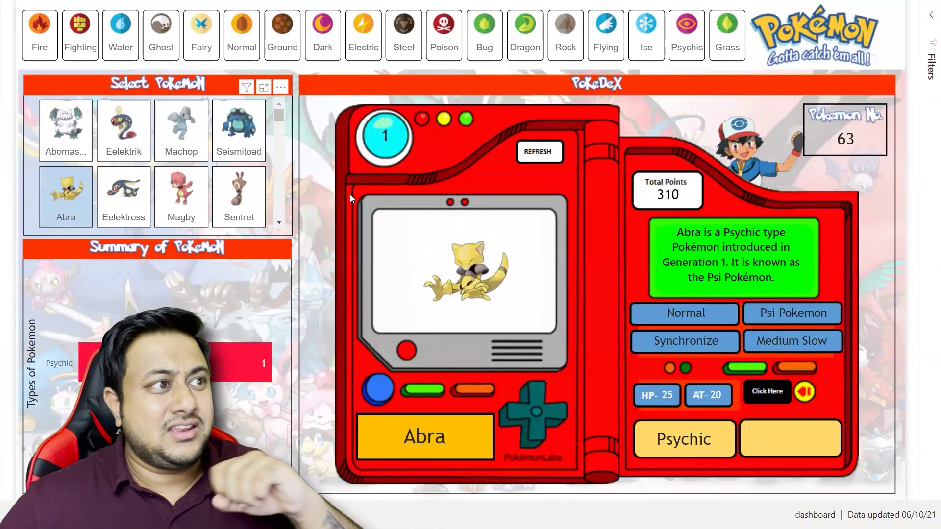
# Try combining the Dark, Electric and Poison type filters on the PokeDeX page, and clear them all again.
pyautogui.click(323, 35)
pyautogui.click(363, 34)
pyautogui.click(404, 34)
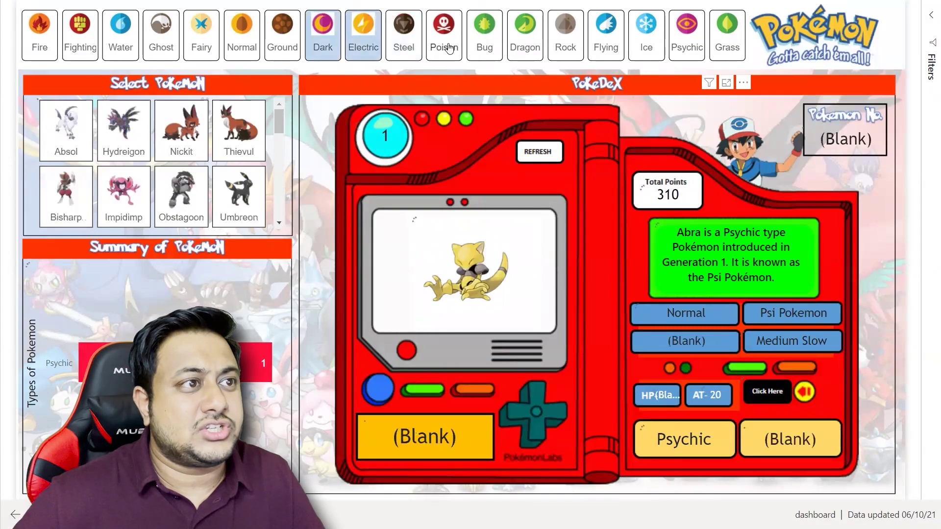
pyautogui.click(404, 34)
pyautogui.click(444, 34)
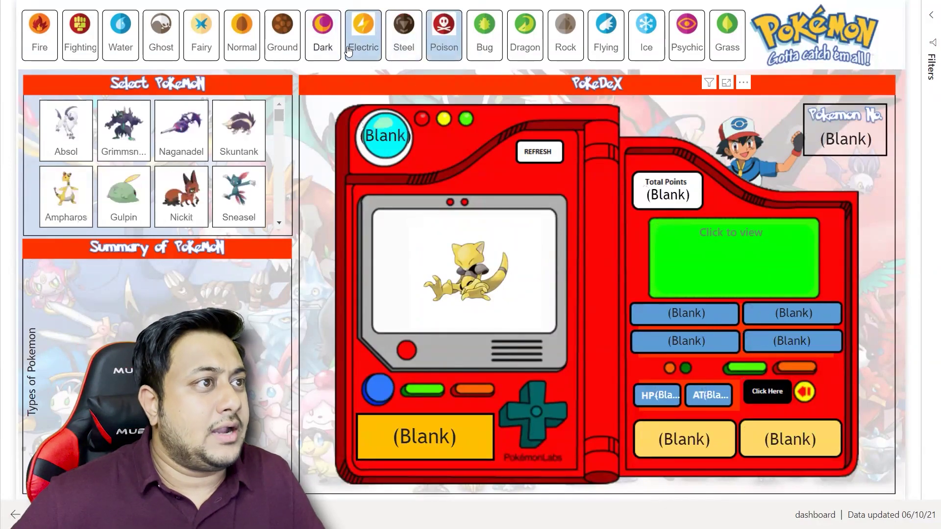
pyautogui.click(442, 58)
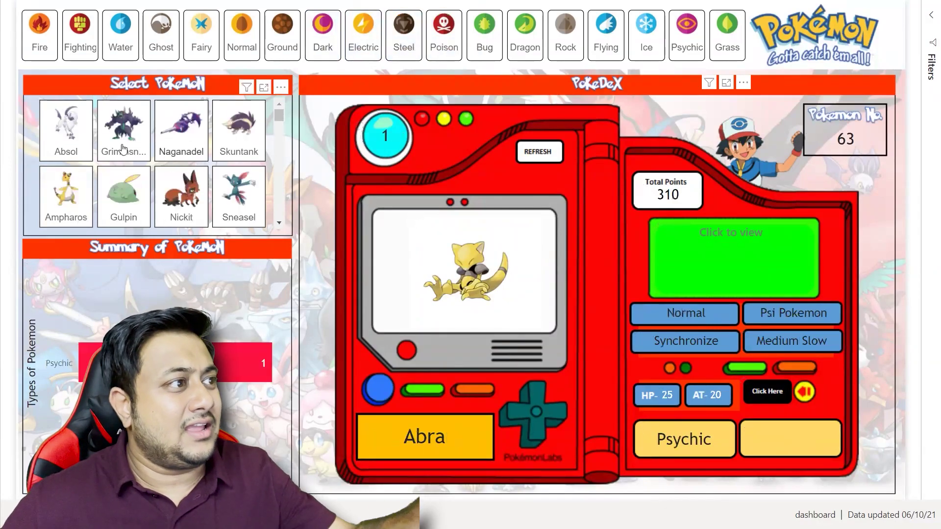
# Try selecting Abomasnow together with Abra and with Eelektrik in the Pokemon selector, and clear the selection.
pyautogui.keyDown('ctrl'); pyautogui.click(66, 128); pyautogui.keyUp('ctrl')
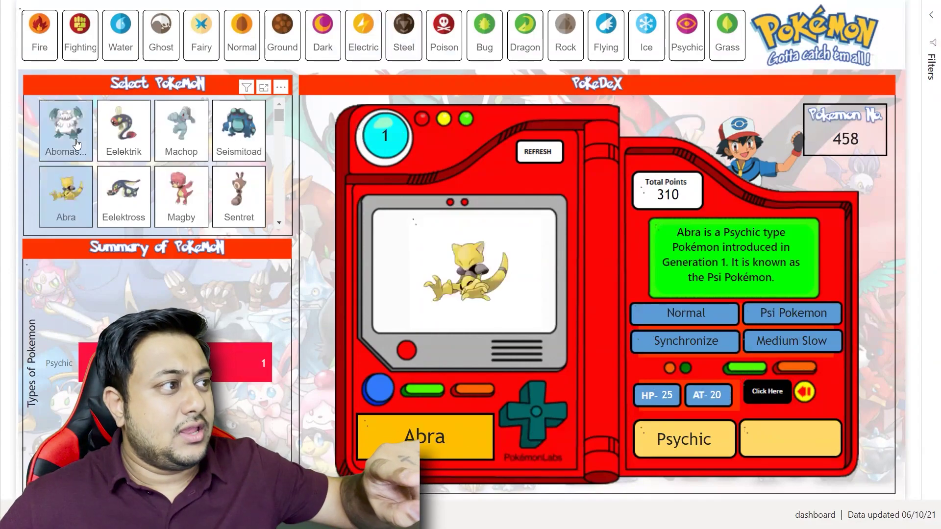
pyautogui.click(65, 147)
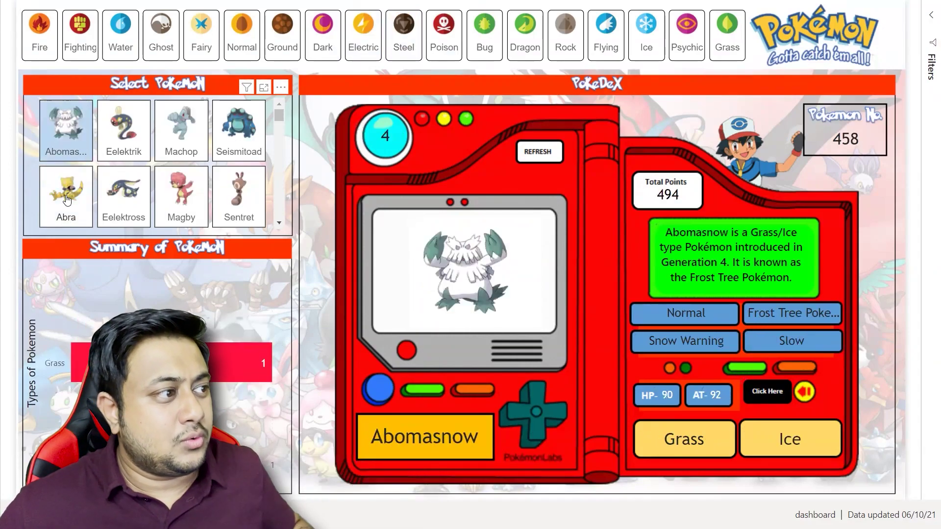
pyautogui.keyDown('ctrl'); pyautogui.click(115, 143); pyautogui.keyUp('ctrl')
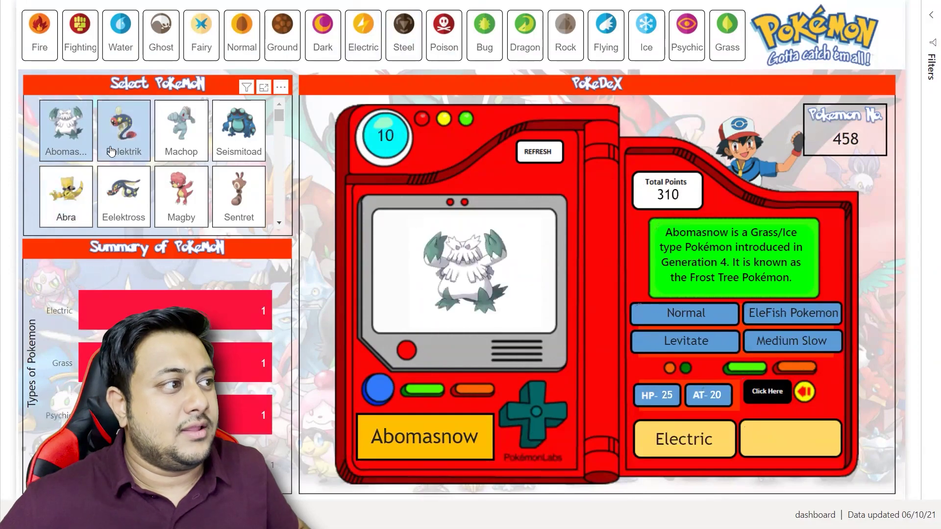
pyautogui.keyDown('ctrl'); pyautogui.click(113, 144); pyautogui.keyUp('ctrl')
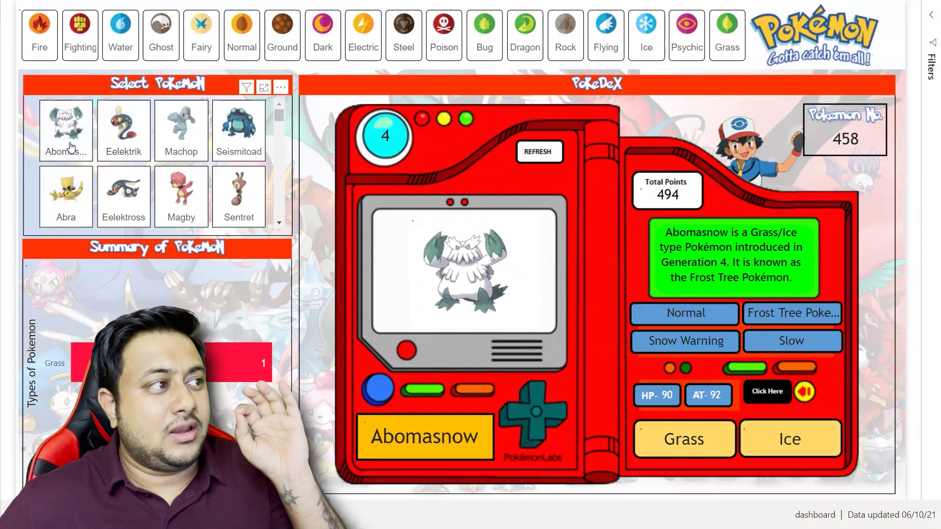
# Try selecting Magby together with Abra in the Pokemon selector, and clear both selections again.
pyautogui.click(70, 148)
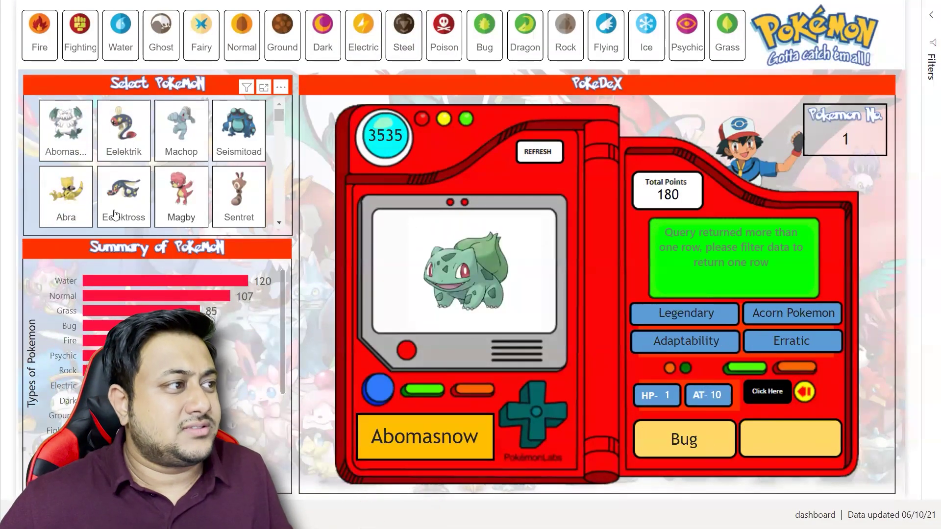
pyautogui.click(79, 203)
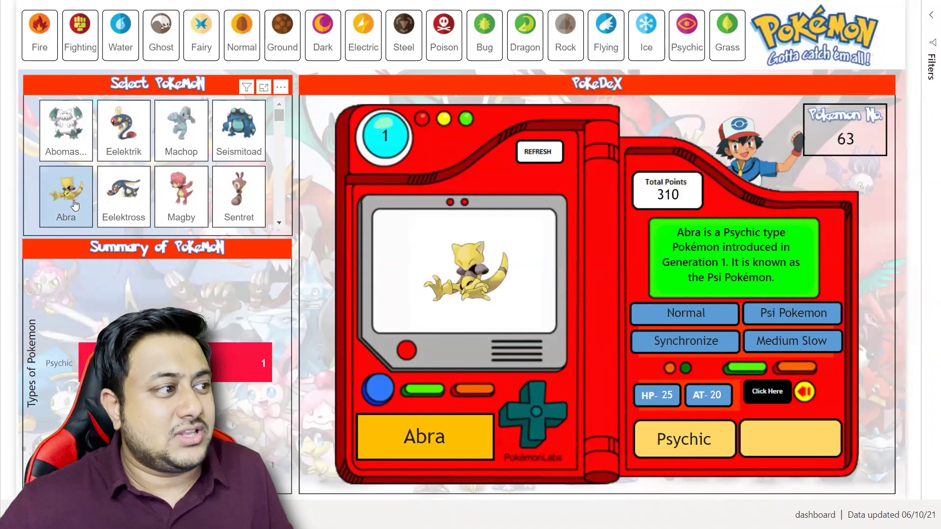
pyautogui.keyDown('ctrl'); pyautogui.click(181, 196); pyautogui.keyUp('ctrl')
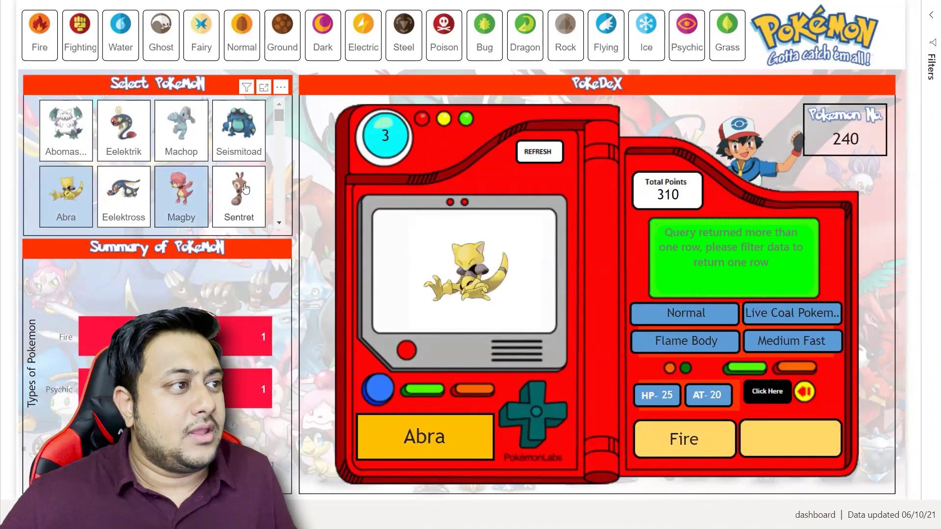
pyautogui.keyDown('ctrl'); pyautogui.click(201, 218); pyautogui.keyUp('ctrl')
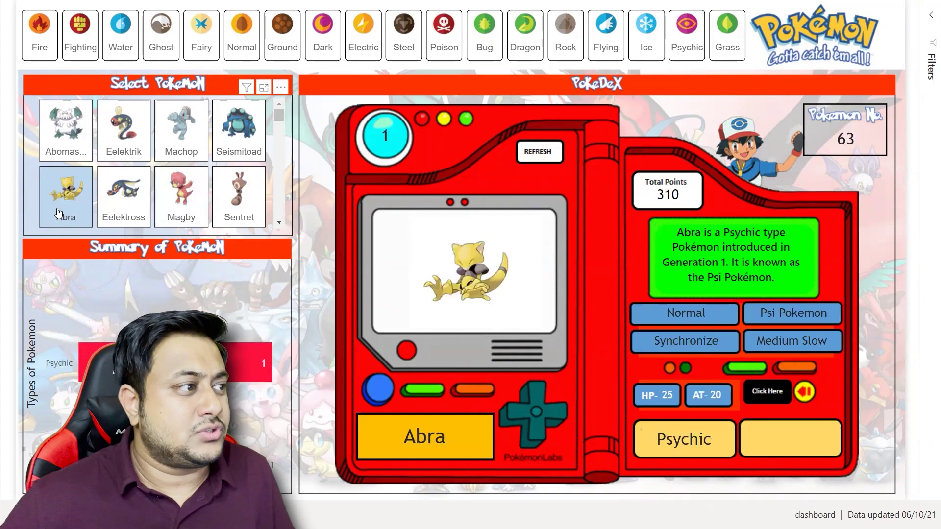
pyautogui.click(88, 216)
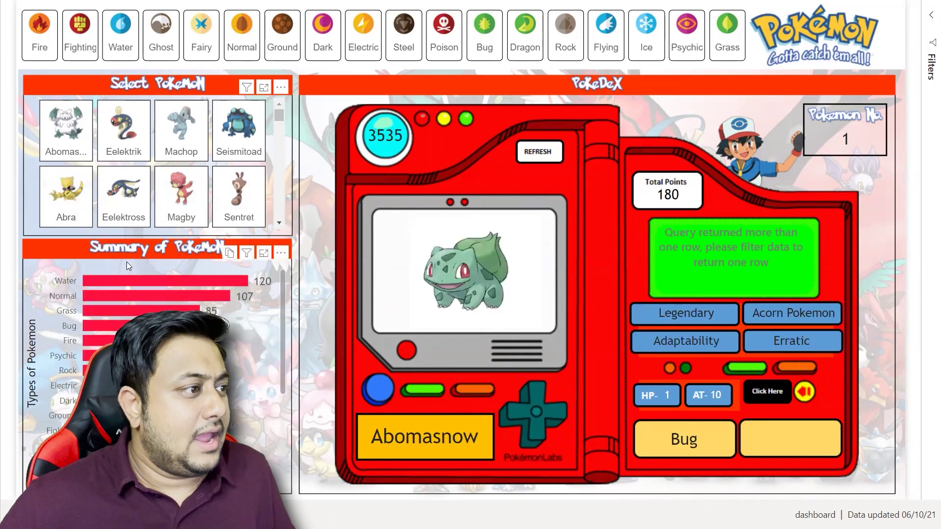
# Select Abra and Magby one at a time to view each one's PokeDeX details, clearing each selection.
pyautogui.click(74, 204)
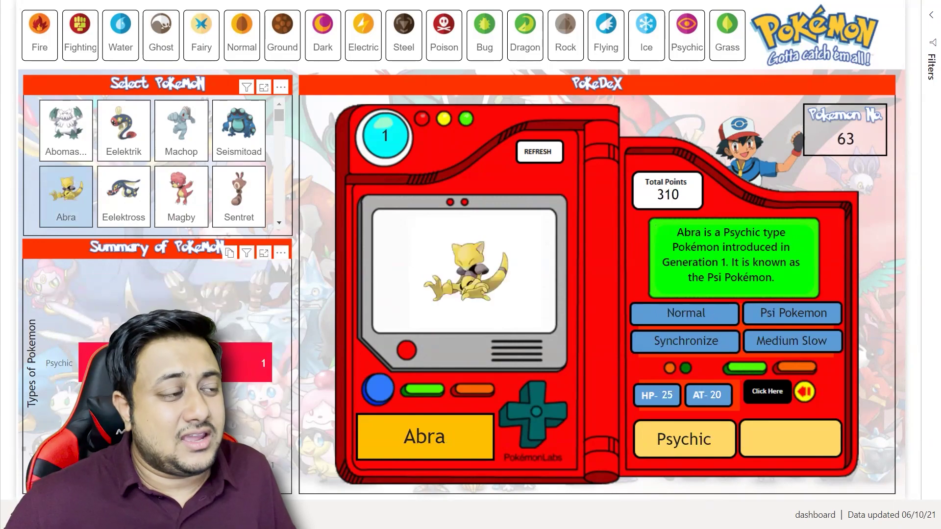
pyautogui.click(80, 218)
pyautogui.click(181, 196)
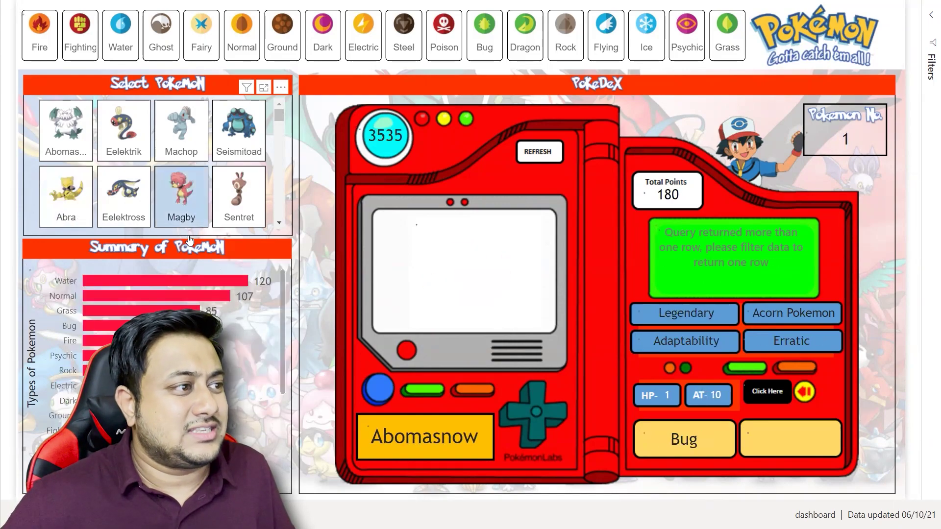
pyautogui.click(181, 196)
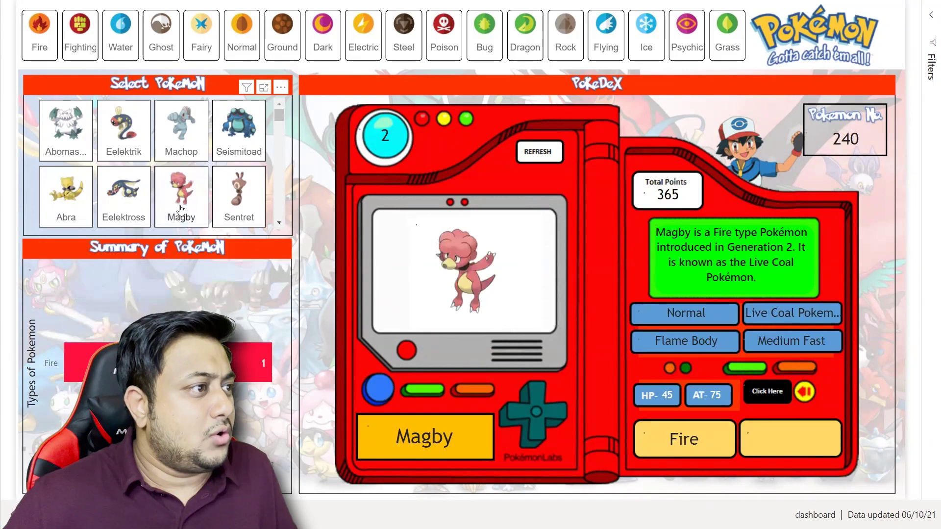
# Filter the PokeDeX page to the Electric type and select Pichu and Pikachu in turn.
pyautogui.click(357, 46)
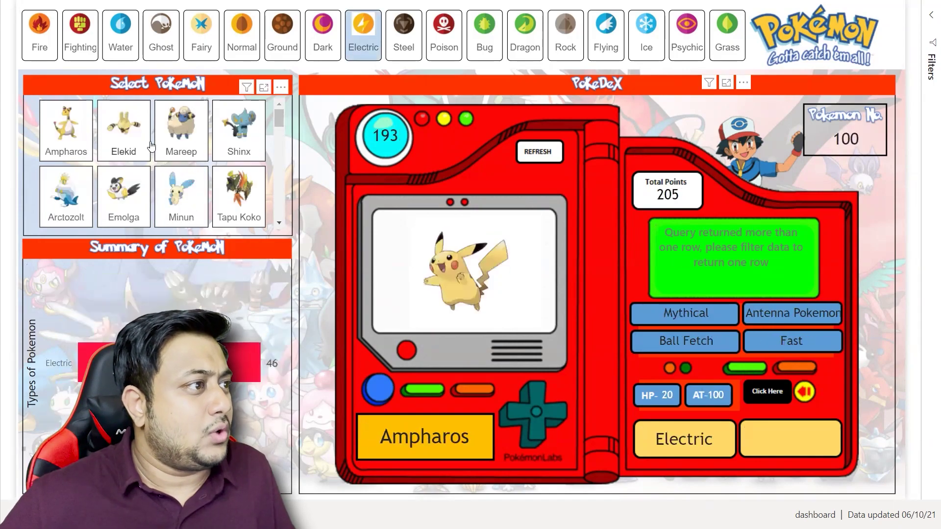
pyautogui.moveTo(279, 117); pyautogui.dragTo(282, 140)
pyautogui.click(177, 161)
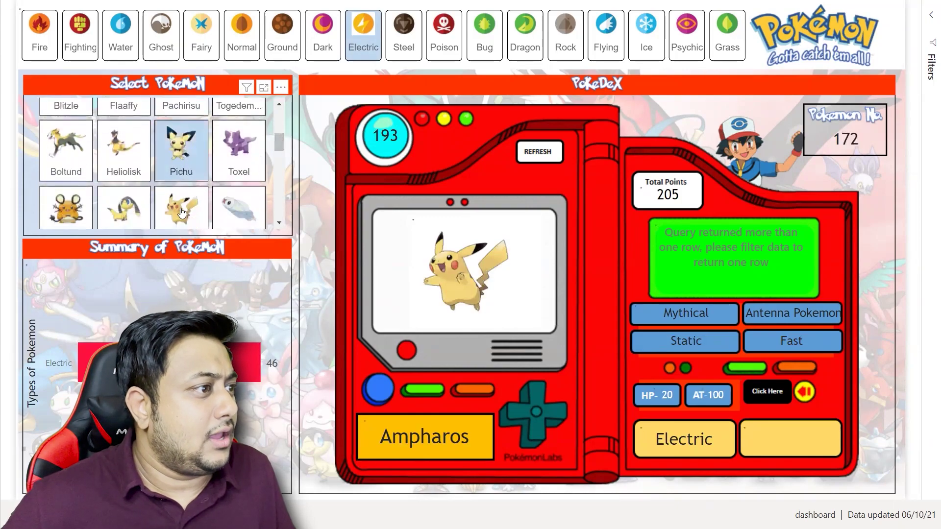
pyautogui.click(181, 212)
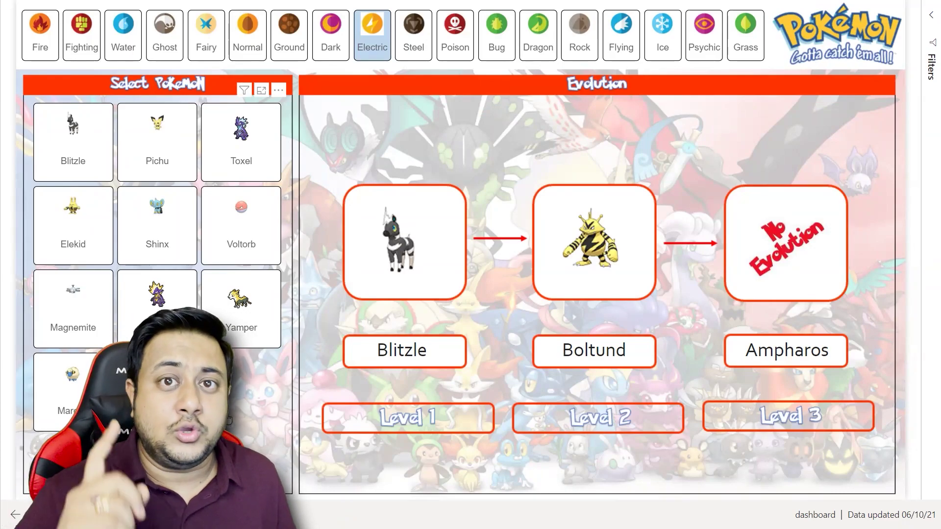
# Switch to the Pokemon-Dashboard GitHub repository in Chrome and show its file list.
pyautogui.hotkey('alt', 'Tab')
pyautogui.hotkey('alt', 'Tab')
pyautogui.hotkey('alt', 'Tab')
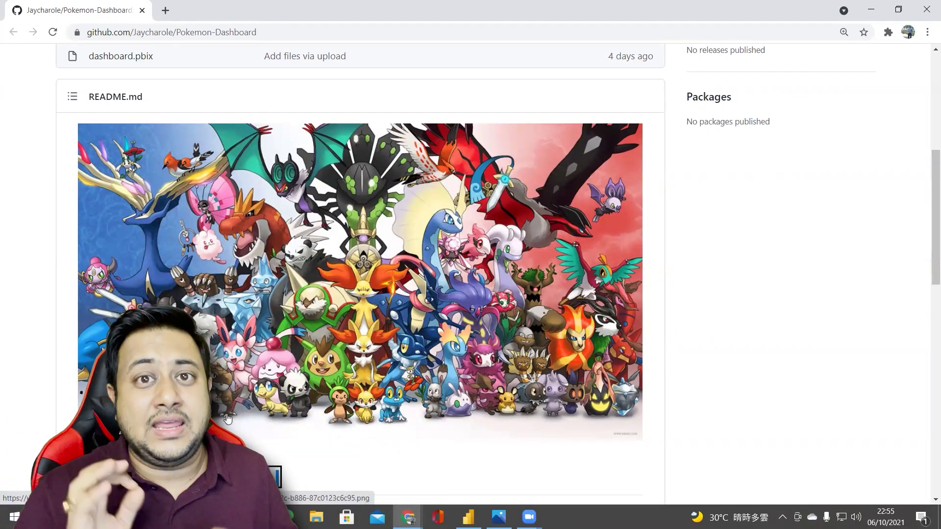
pyautogui.scroll(6, 267, 315)
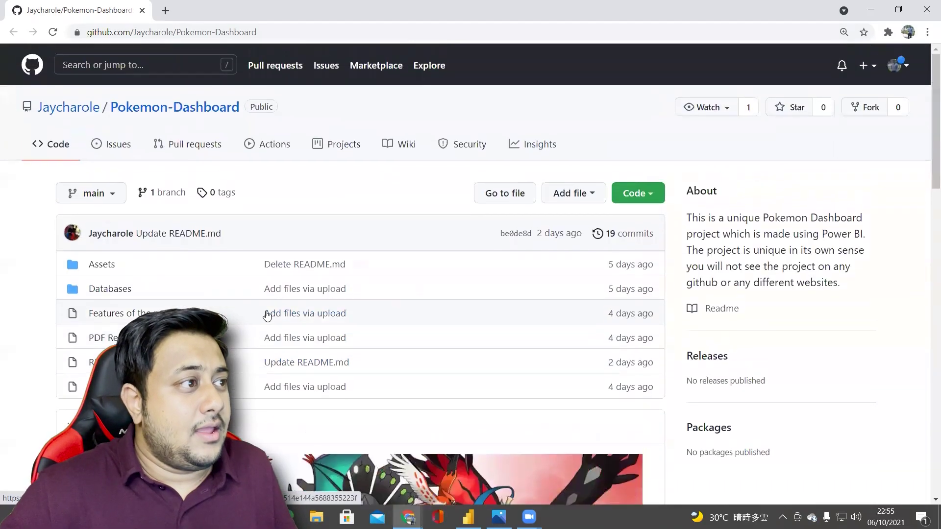
# Read through the repository's README, highlighting the key features, tools used and dataset headings.
pyautogui.scroll(-7, 234, 271)
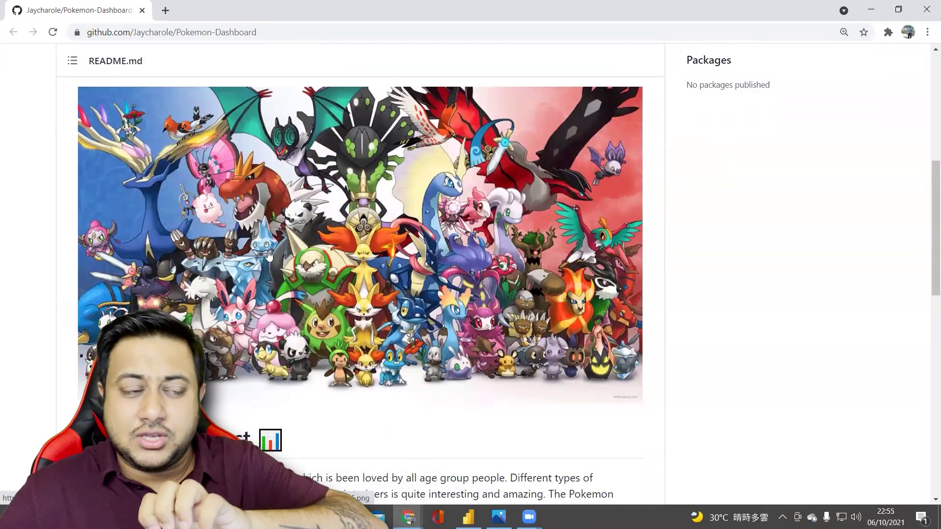
pyautogui.scroll(-3, 267, 254)
pyautogui.scroll(-2, 155, 263)
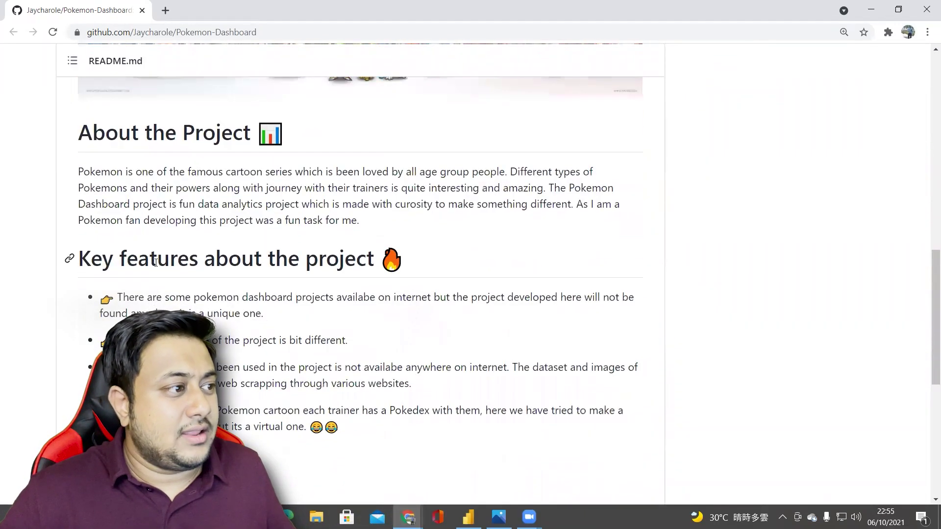
pyautogui.moveTo(80, 260); pyautogui.dragTo(284, 255)
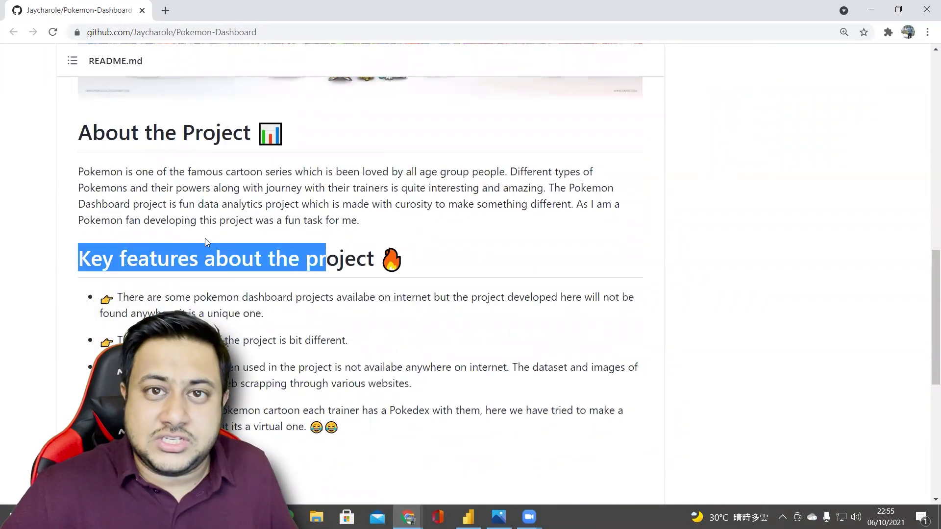
pyautogui.scroll(-3, 204, 238)
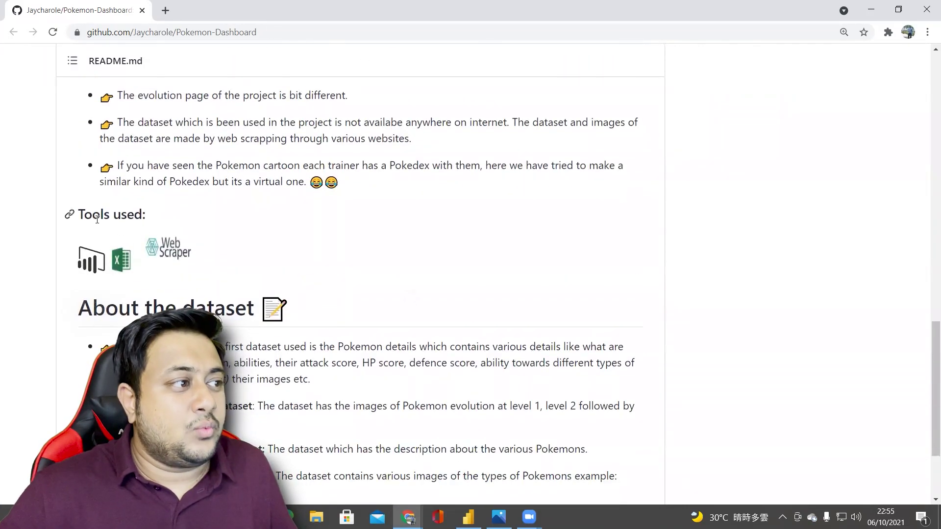
pyautogui.moveTo(87, 215); pyautogui.dragTo(150, 219)
pyautogui.scroll(-2, 125, 218)
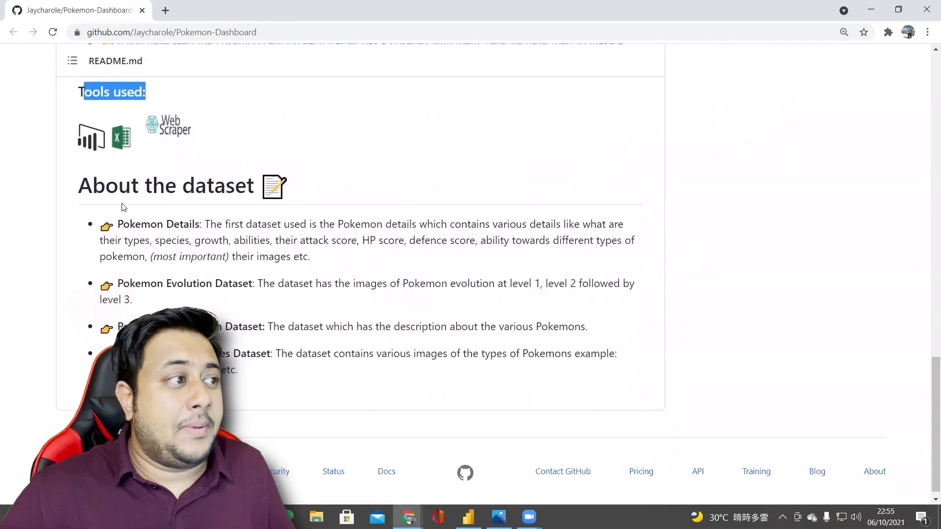
pyautogui.moveTo(119, 189); pyautogui.dragTo(233, 194)
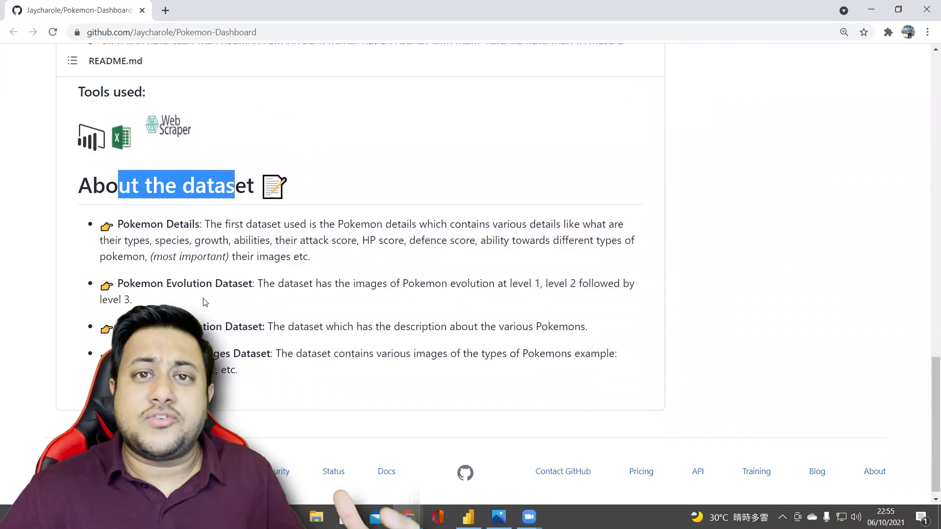
# Return to the README banner image and select the repository's web address.
pyautogui.scroll(6, 258, 290)
pyautogui.scroll(6, 257, 290)
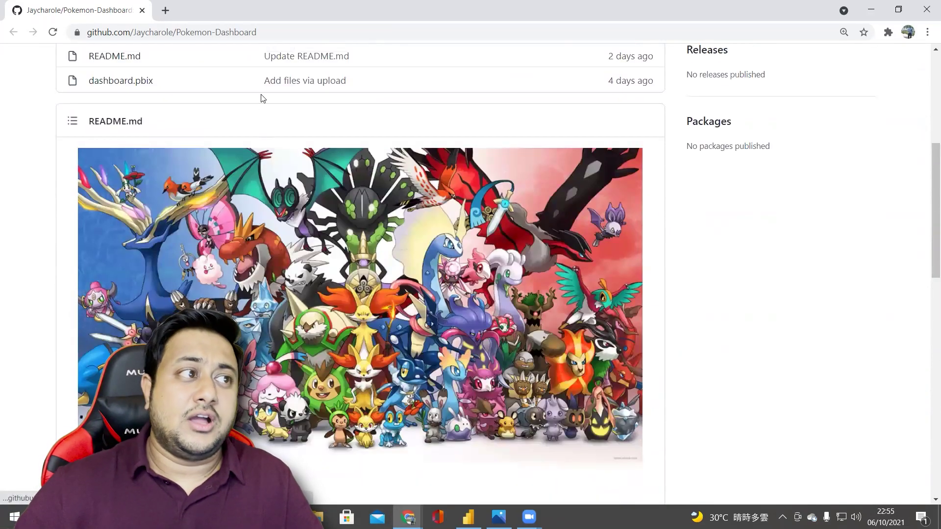
pyautogui.hotkey('ctrl', 'l')
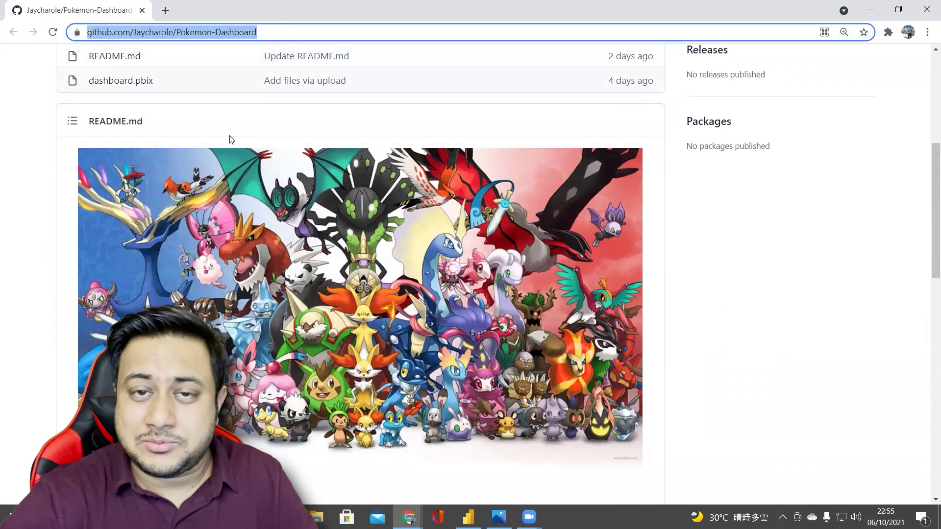